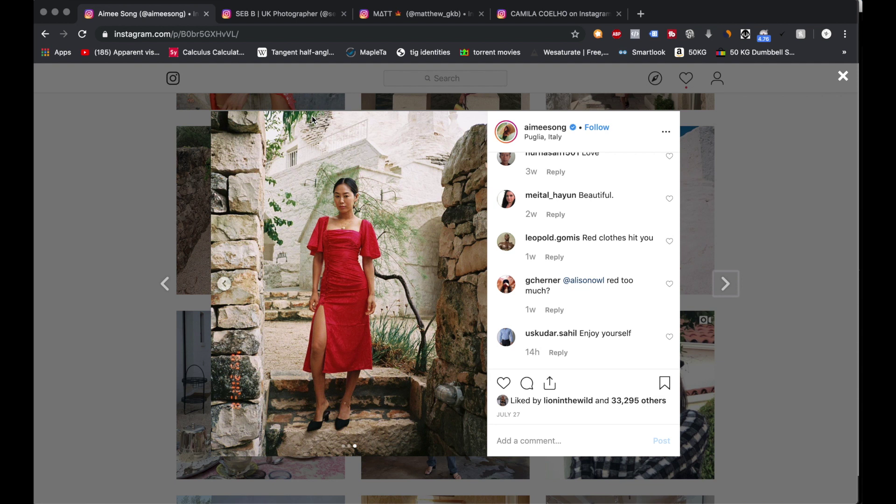
{"action": "key", "text": "super+Tab"}
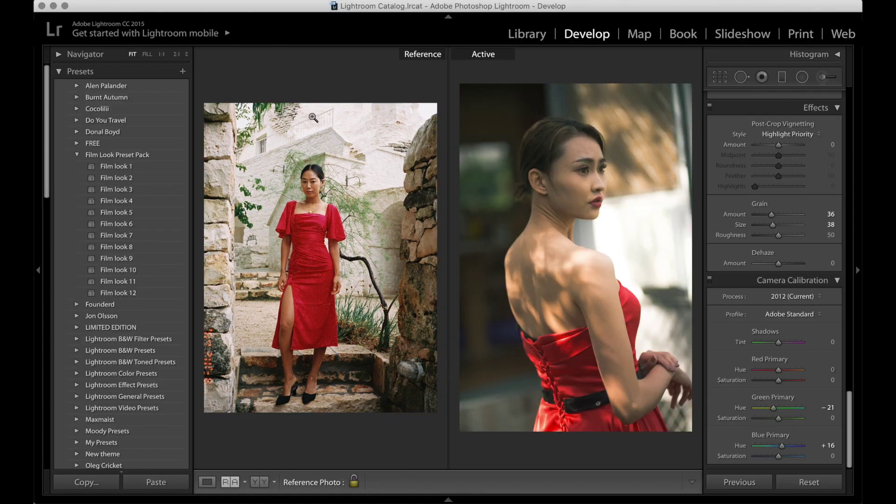
{"action": "key", "text": "backslash"}
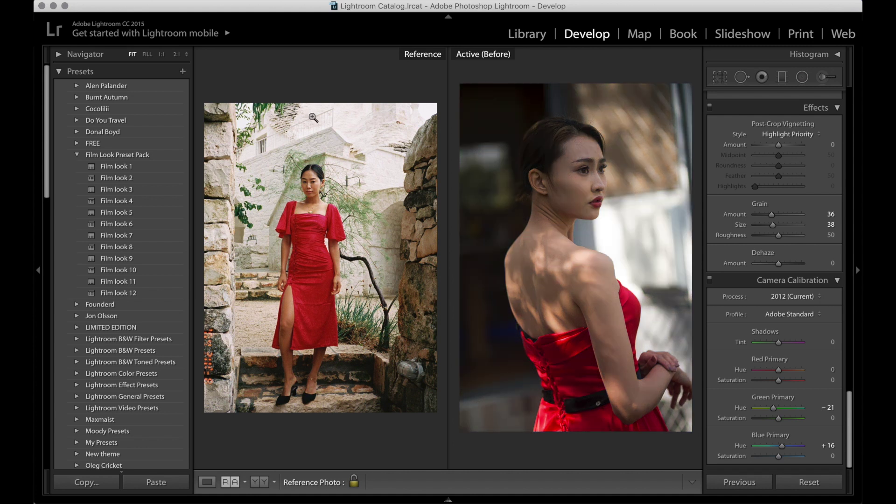
{"action": "key", "text": "backslash"}
{"action": "key", "text": "backslash"}
{"action": "key", "text": "backslash"}
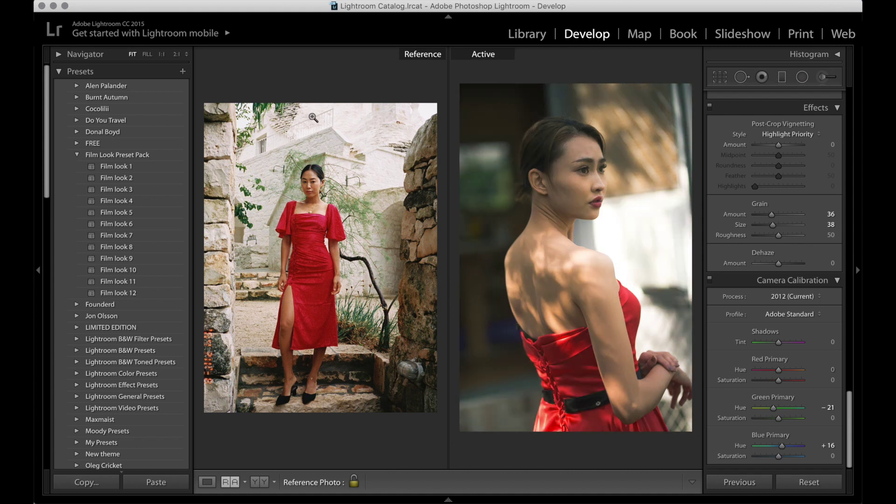
Back on Instagram, close the reference post and glance at the kissing couple post
{"action": "key", "text": "super+Tab"}
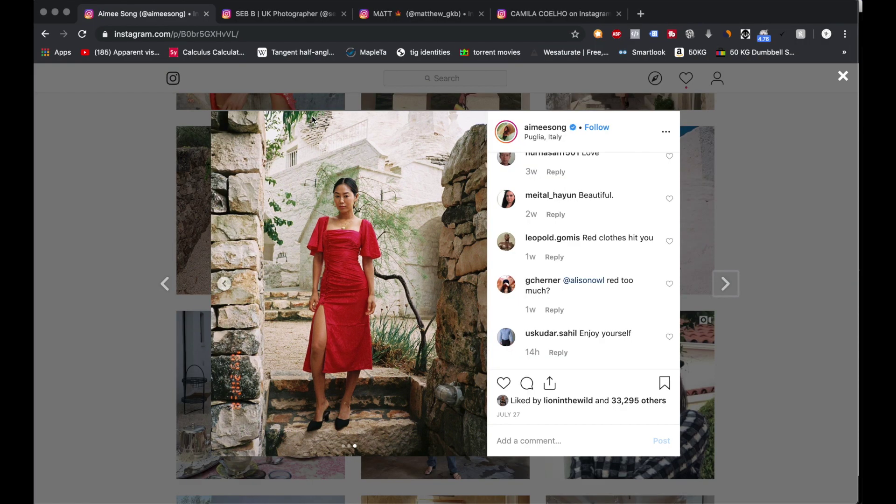
{"action": "key", "text": "Escape"}
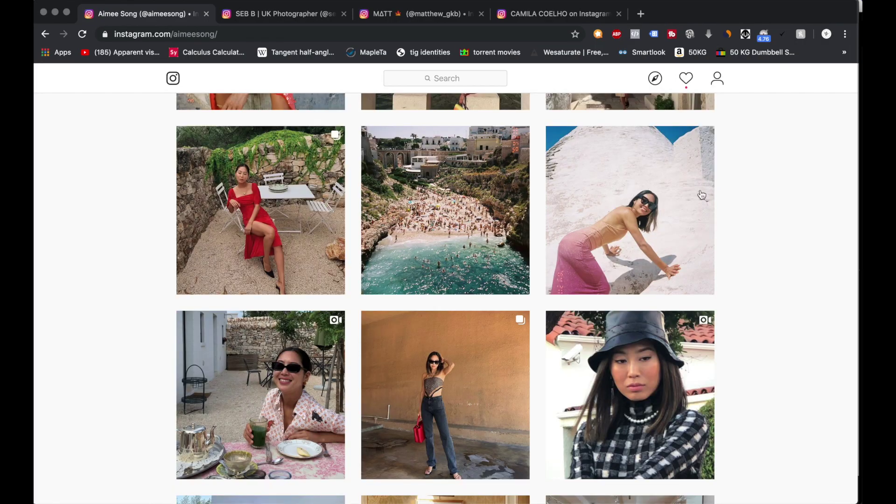
{"action": "scroll", "coordinate": [655, 209], "scroll_direction": "up", "scroll_amount": 4}
{"action": "scroll", "coordinate": [656, 209], "scroll_direction": "up", "scroll_amount": 15}
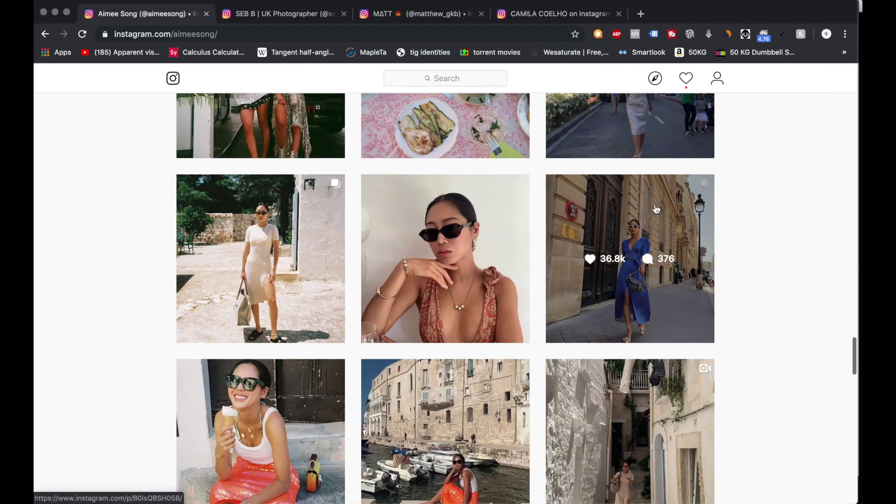
{"action": "scroll", "coordinate": [656, 209], "scroll_direction": "up", "scroll_amount": 10}
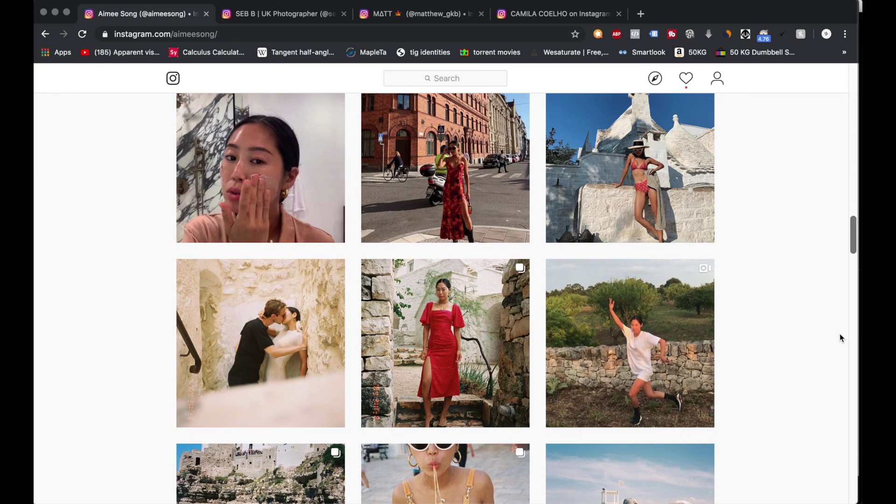
{"action": "left_click", "coordinate": [251, 338]}
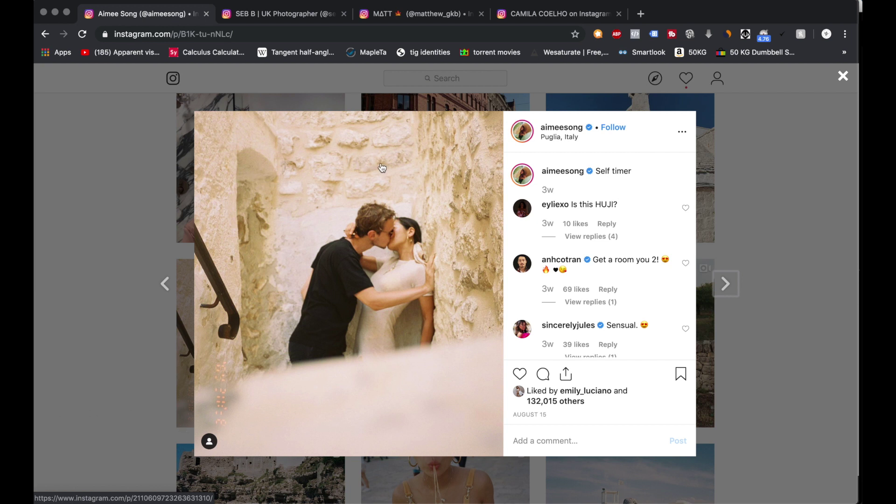
{"action": "left_click", "coordinate": [125, 362]}
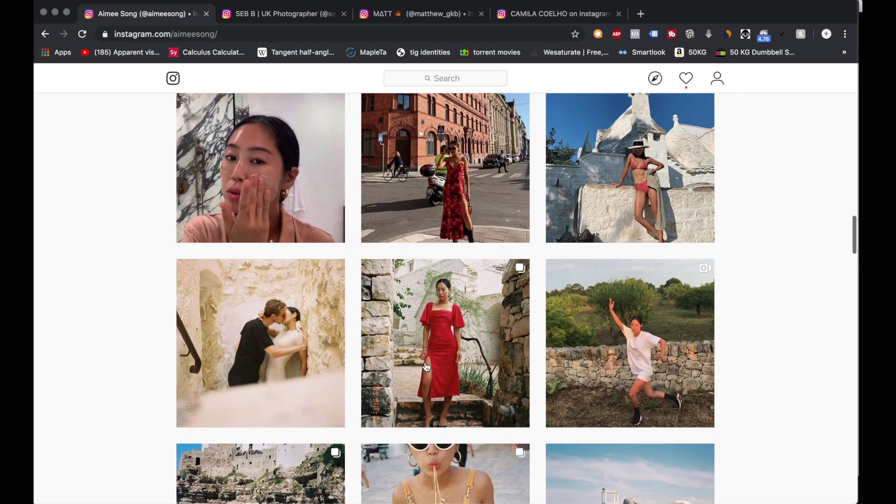
Open the red-dress post, view both carousel photos, and compare with the unedited portrait
{"action": "scroll", "coordinate": [426, 367], "scroll_direction": "up", "scroll_amount": 1}
{"action": "scroll", "coordinate": [426, 366], "scroll_direction": "up", "scroll_amount": 10}
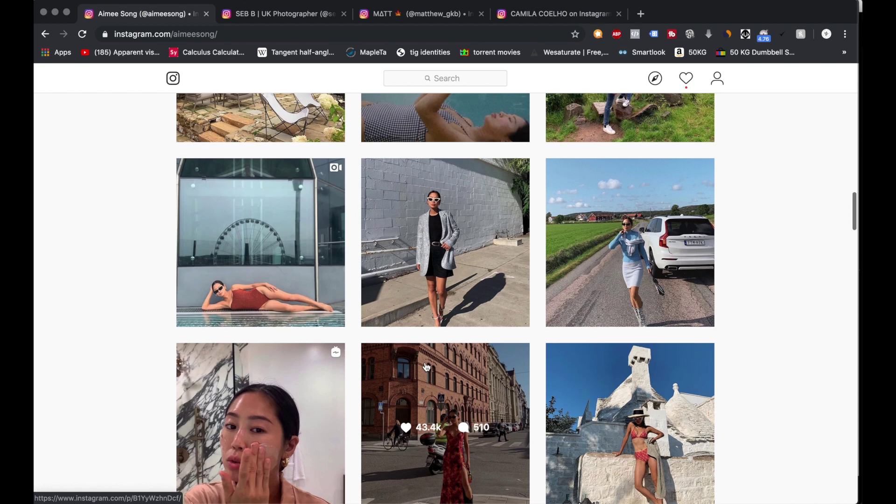
{"action": "scroll", "coordinate": [259, 373], "scroll_direction": "up", "scroll_amount": 6}
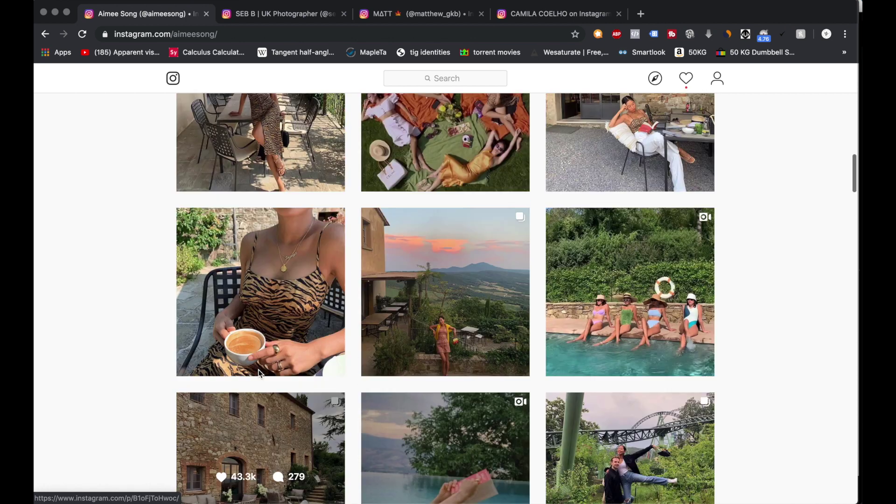
{"action": "scroll", "coordinate": [260, 373], "scroll_direction": "down", "scroll_amount": 8}
{"action": "scroll", "coordinate": [260, 373], "scroll_direction": "down", "scroll_amount": 7}
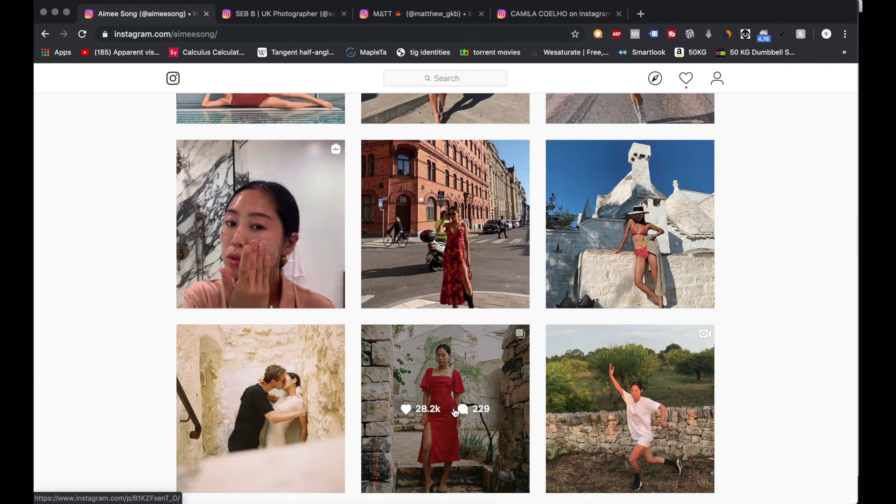
{"action": "left_click", "coordinate": [454, 349]}
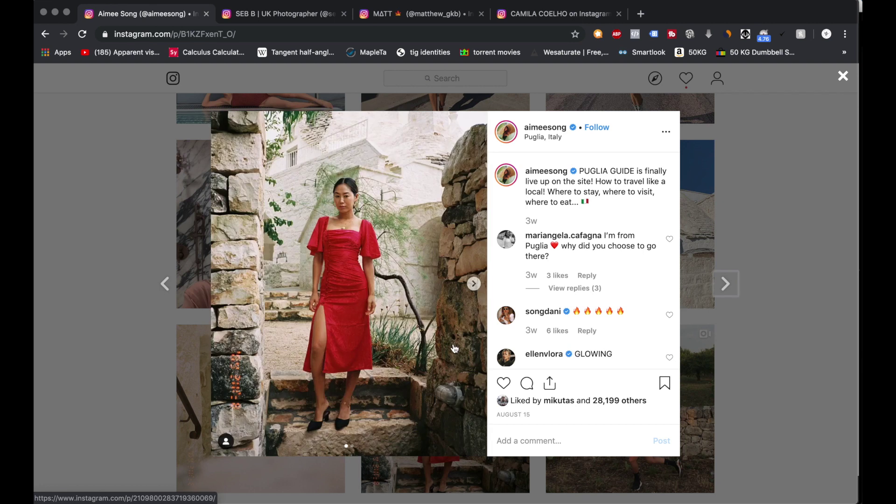
{"action": "left_click", "coordinate": [473, 283]}
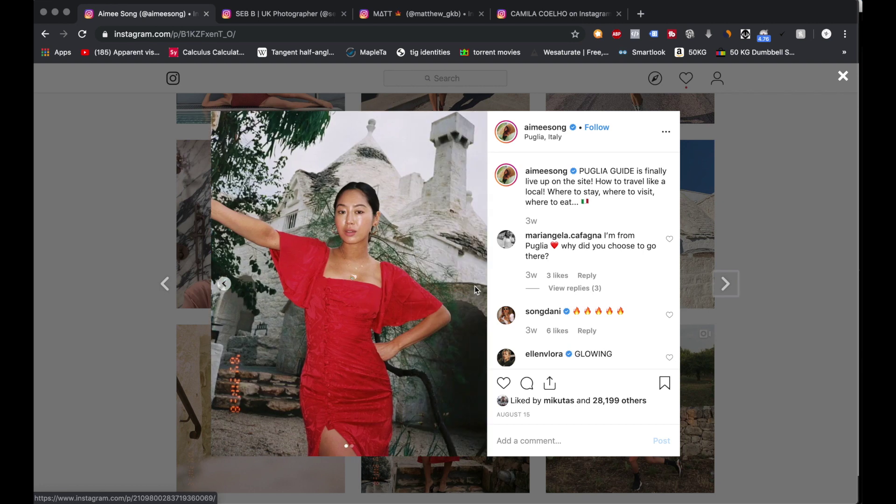
{"action": "left_click", "coordinate": [222, 284]}
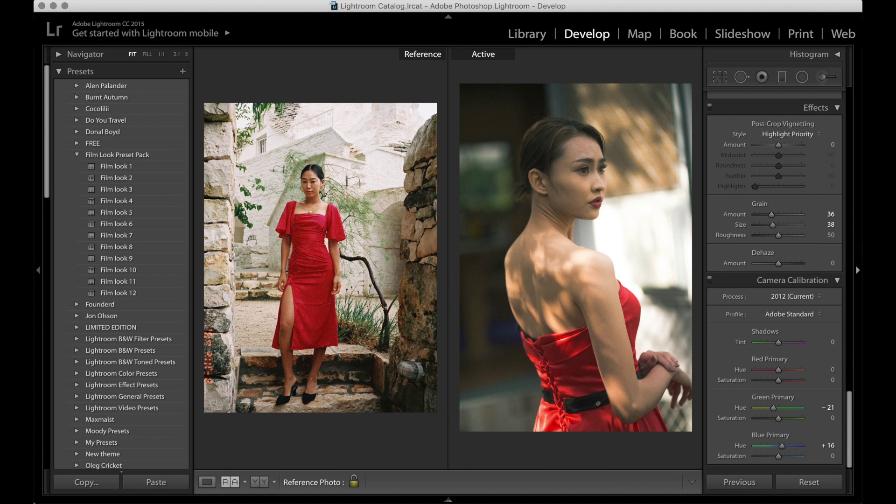
{"action": "key", "text": "backslash"}
{"action": "key", "text": "backslash"}
{"action": "key", "text": "backslash"}
{"action": "key", "text": "backslash"}
{"action": "key", "text": "super+Tab"}
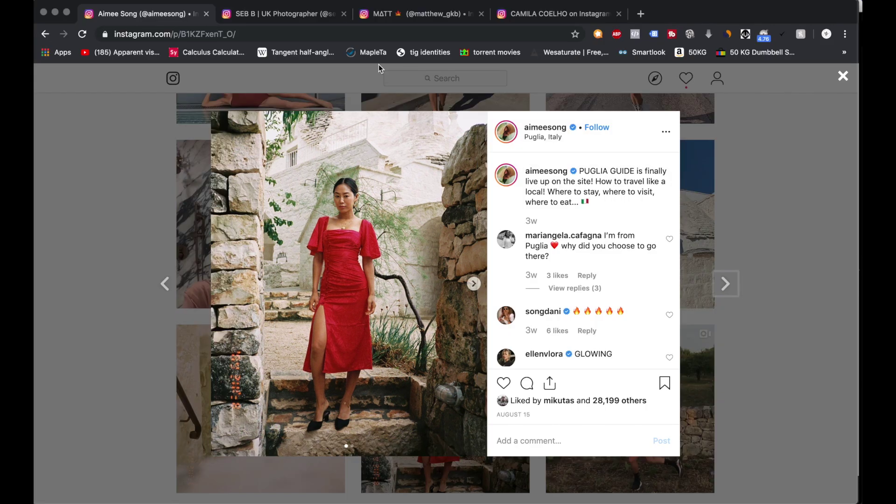
Cycle through the photographers' profile tabs, including the UK photographer, ending on the fashion creator's profile
{"action": "left_click", "coordinate": [392, 15]}
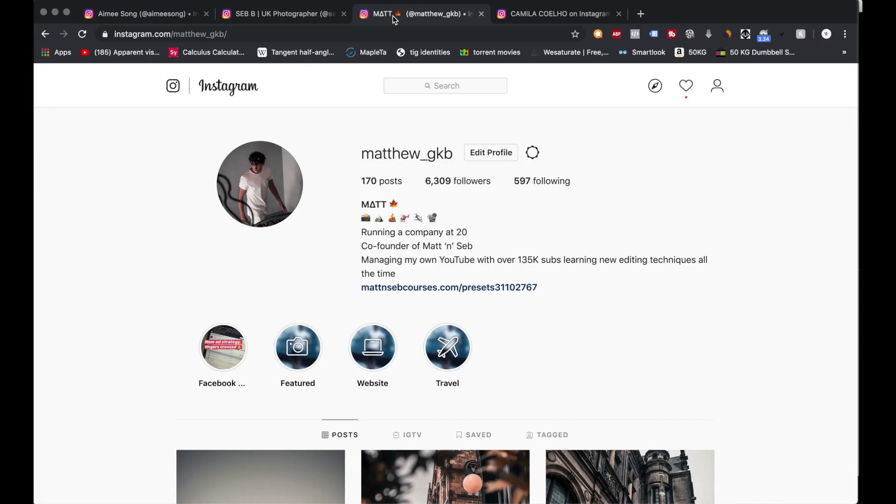
{"action": "left_click", "coordinate": [145, 18]}
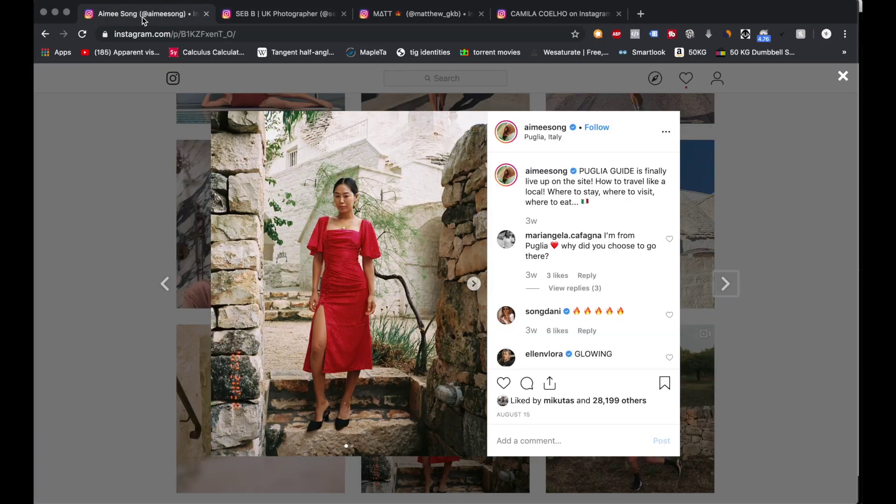
{"action": "left_click", "coordinate": [152, 196]}
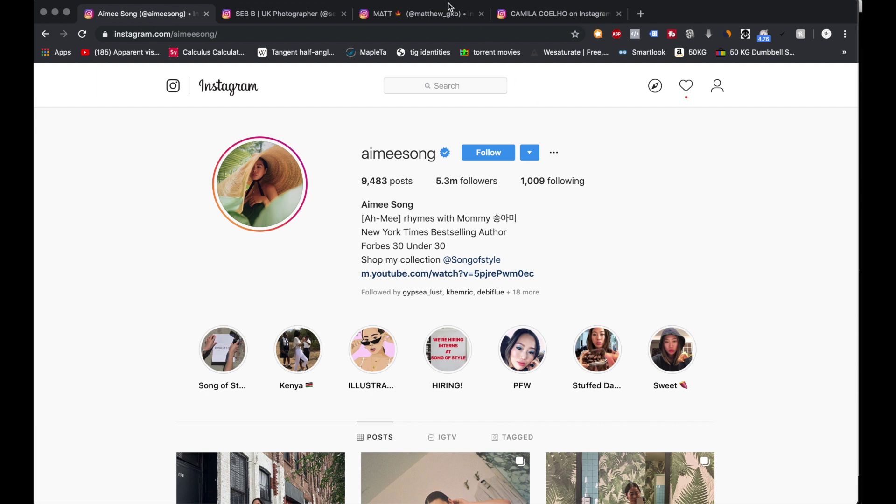
{"action": "left_click", "coordinate": [418, 15]}
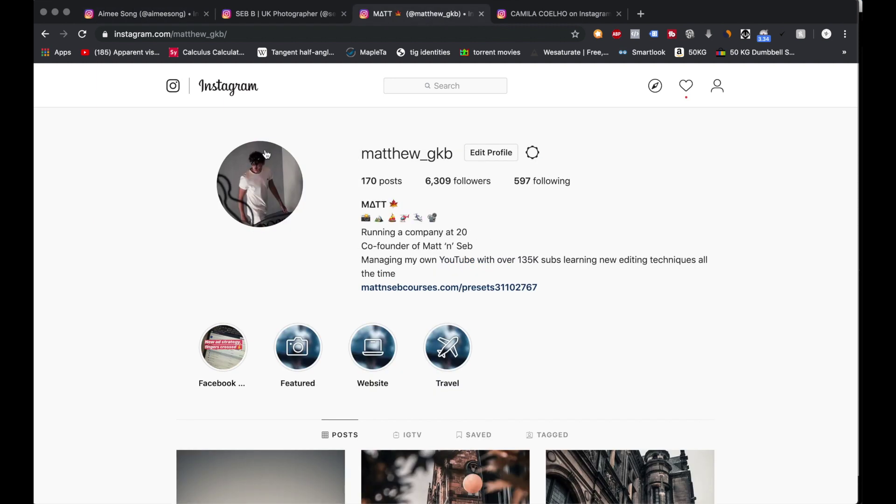
{"action": "left_click", "coordinate": [261, 14]}
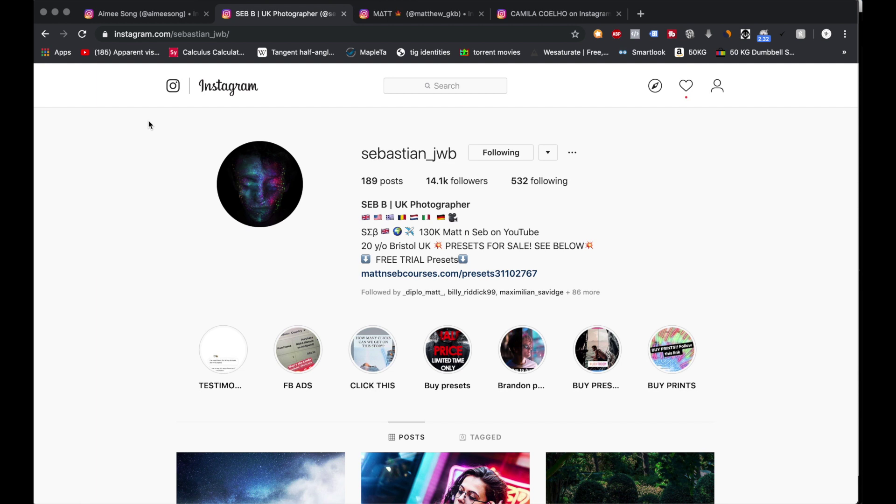
{"action": "left_click", "coordinate": [438, 15]}
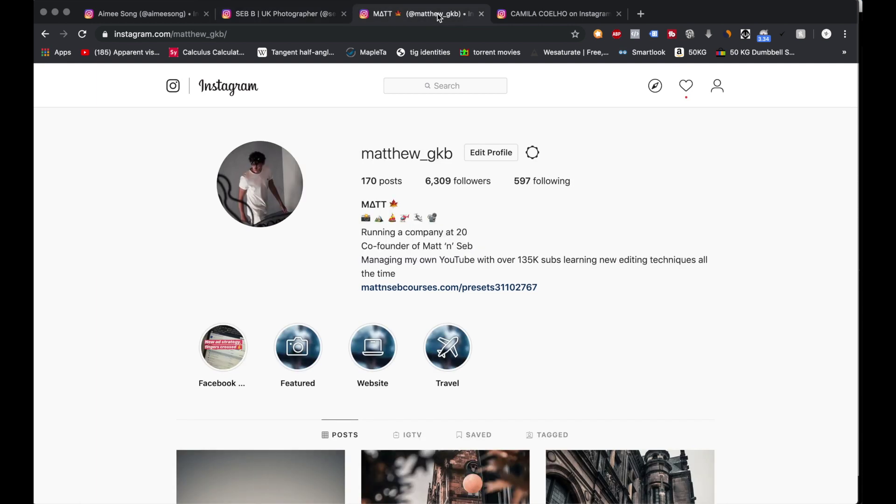
{"action": "left_click", "coordinate": [161, 19]}
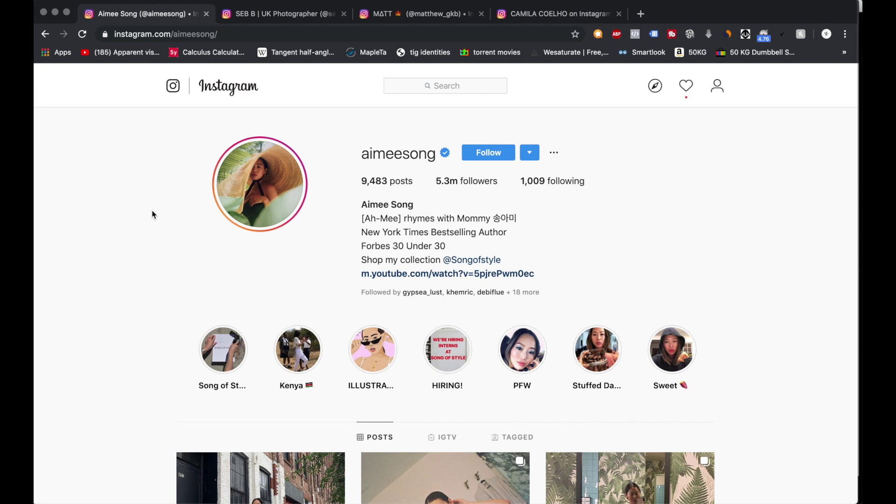
Preview the Film look 1 and Film look 2 presets, reset the portrait, and collapse the Presets panel
{"action": "key", "text": "super+Tab"}
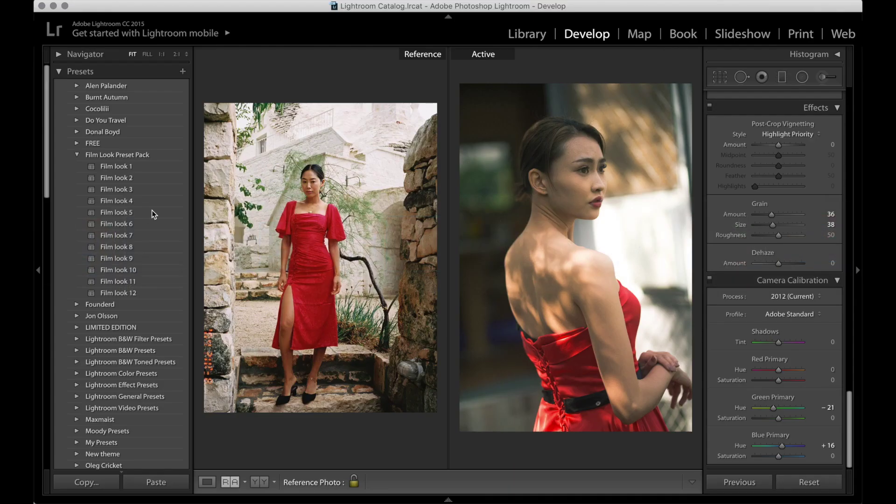
{"action": "left_click", "coordinate": [812, 482]}
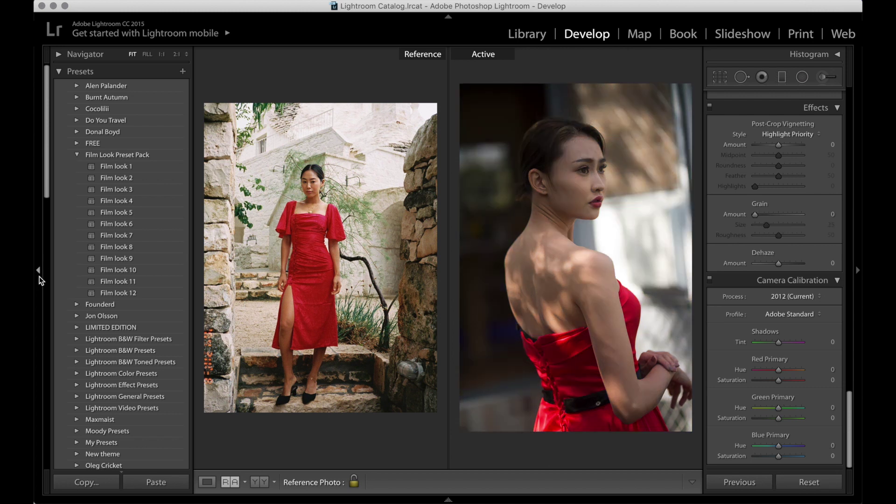
{"action": "left_click", "coordinate": [104, 167]}
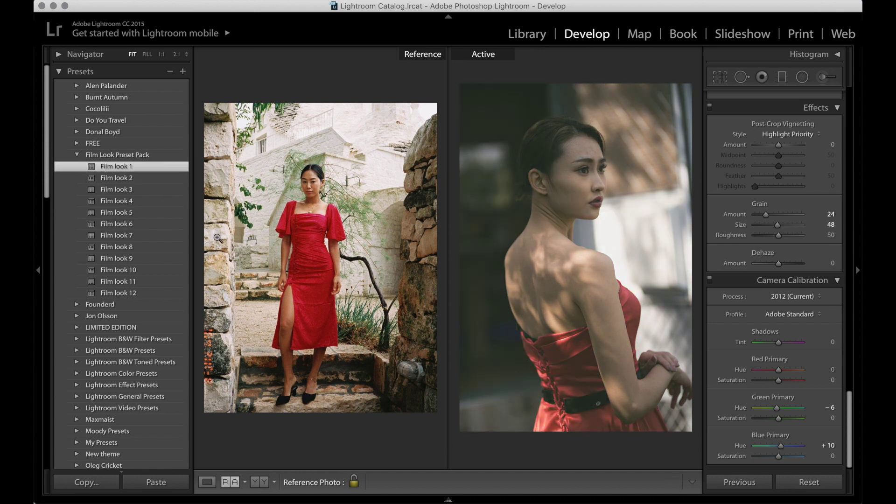
{"action": "left_click", "coordinate": [140, 182]}
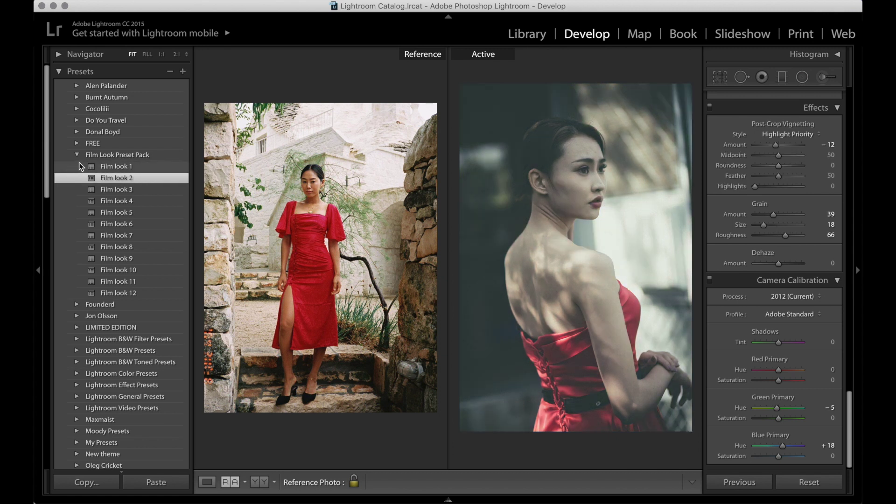
{"action": "left_click", "coordinate": [816, 481]}
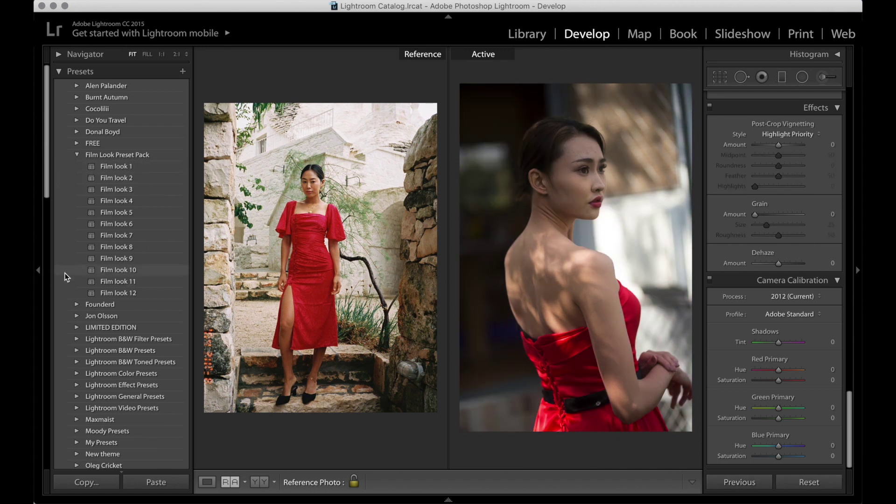
{"action": "left_click", "coordinate": [36, 271]}
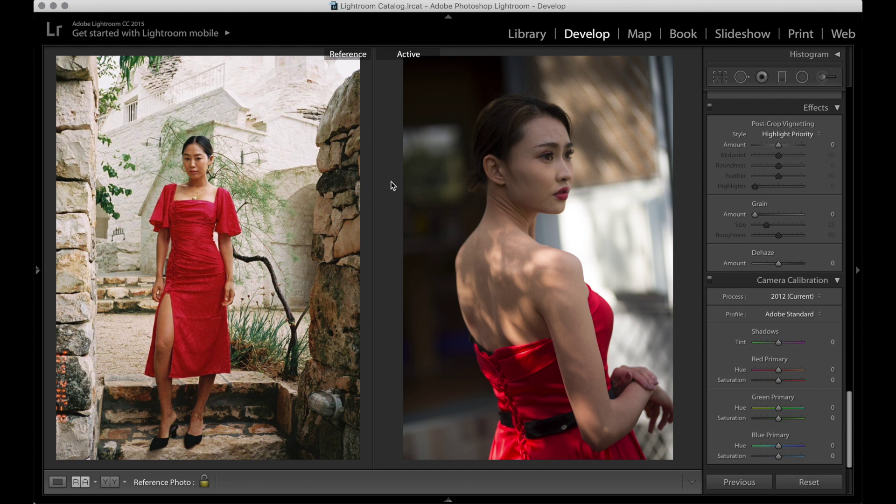
Set Exposure to +0.30, Highlights to +75 and Shadows to +36
{"action": "scroll", "coordinate": [802, 235], "scroll_direction": "up", "scroll_amount": 10}
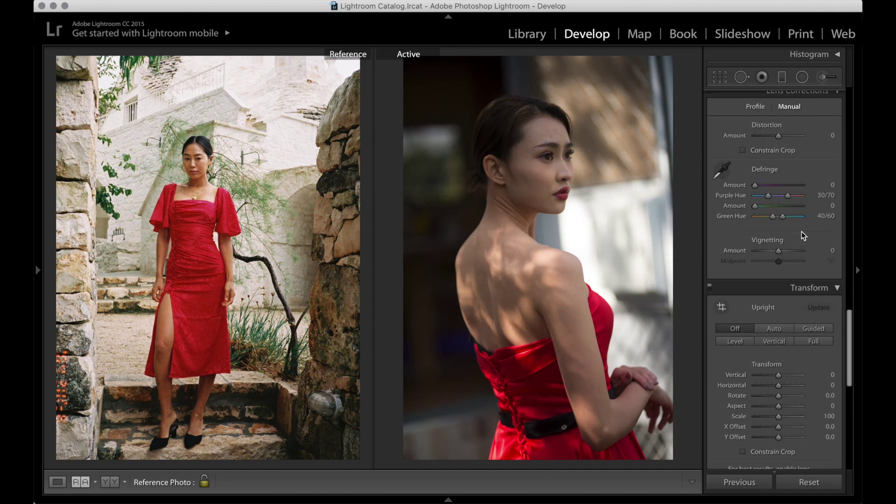
{"action": "scroll", "coordinate": [802, 235], "scroll_direction": "up", "scroll_amount": 10}
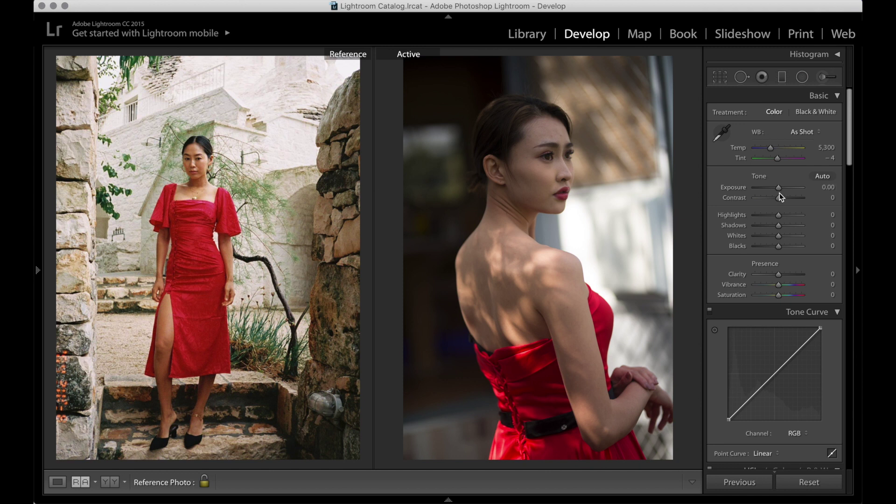
{"action": "left_click_drag", "start_coordinate": [778, 187], "coordinate": [780, 188]}
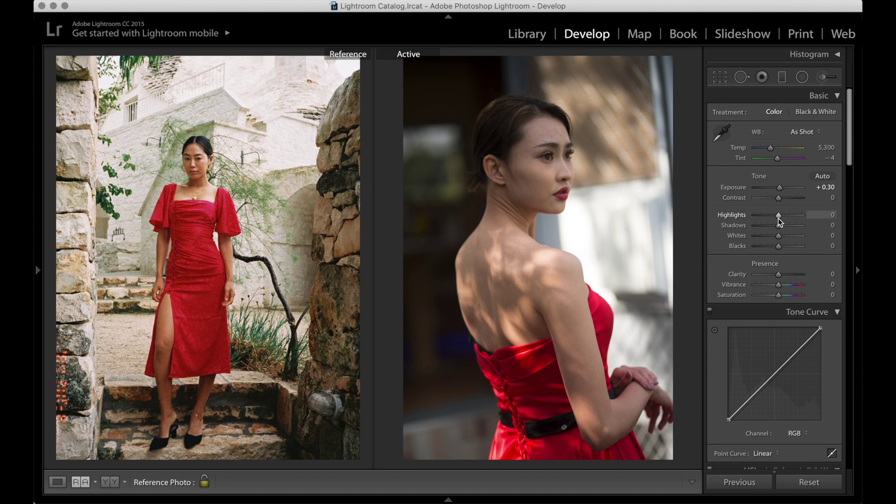
{"action": "left_click_drag", "start_coordinate": [778, 216], "coordinate": [795, 216]}
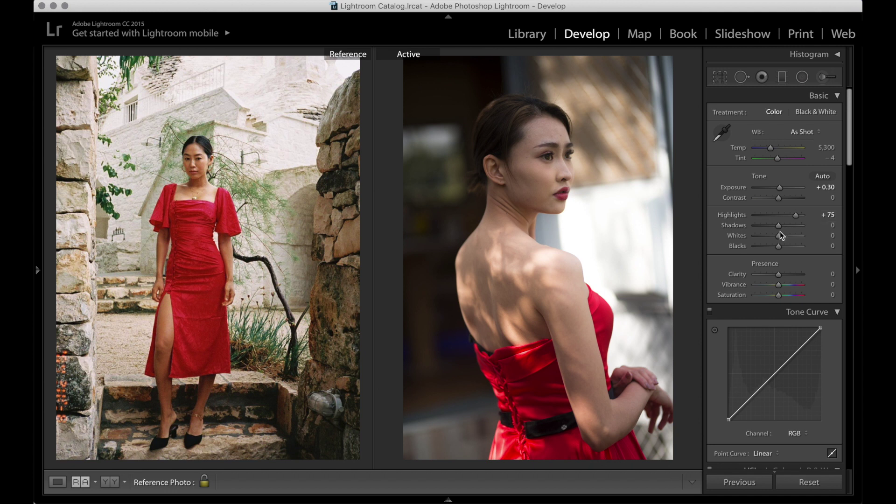
{"action": "left_click_drag", "start_coordinate": [778, 228], "coordinate": [801, 225]}
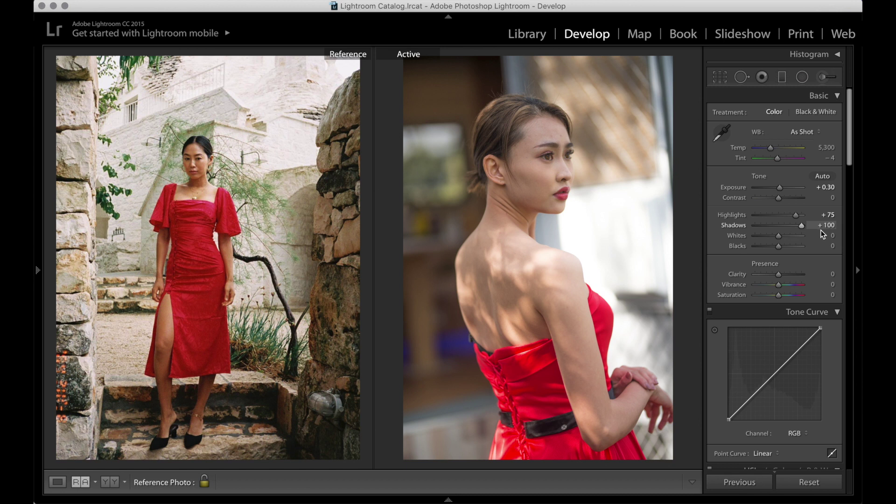
{"action": "left_click_drag", "start_coordinate": [798, 231], "coordinate": [785, 229]}
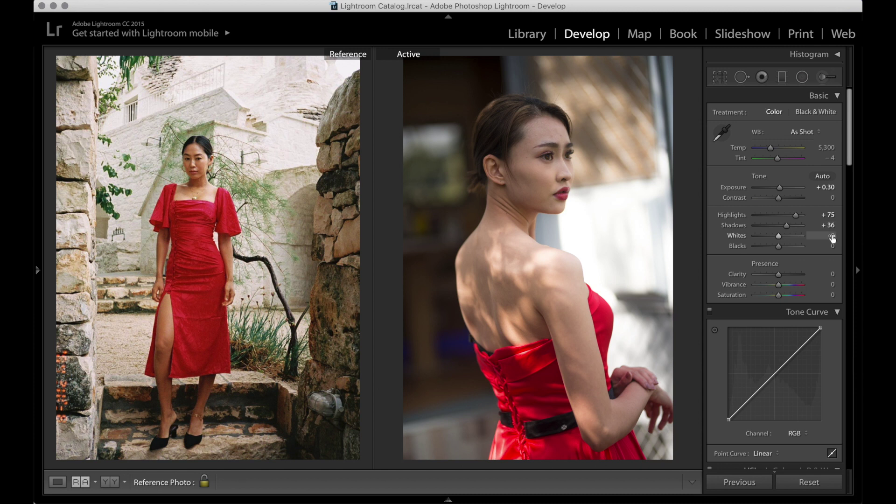
Set Whites to +49, Clarity to +21 and Vibrance to -4
{"action": "scroll", "coordinate": [833, 236], "scroll_direction": "down", "scroll_amount": 1}
{"action": "scroll", "coordinate": [793, 234], "scroll_direction": "down", "scroll_amount": 2}
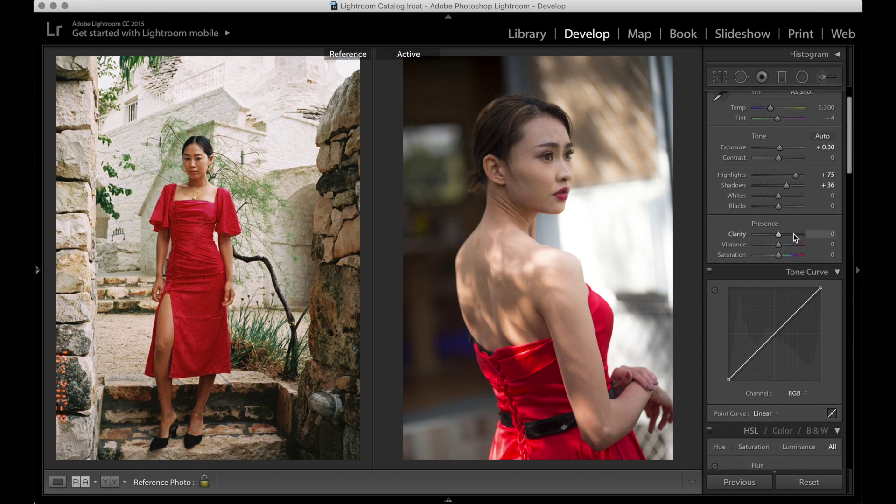
{"action": "left_click_drag", "start_coordinate": [779, 197], "coordinate": [791, 198]}
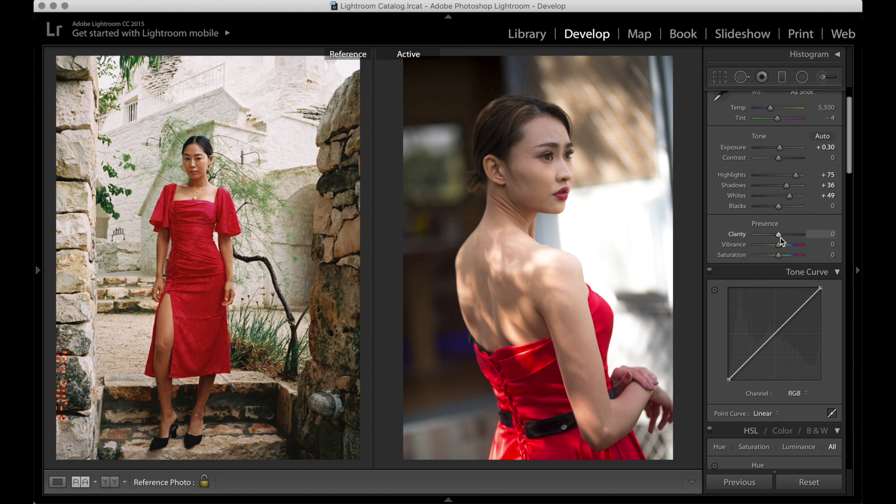
{"action": "left_click_drag", "start_coordinate": [778, 234], "coordinate": [783, 235]}
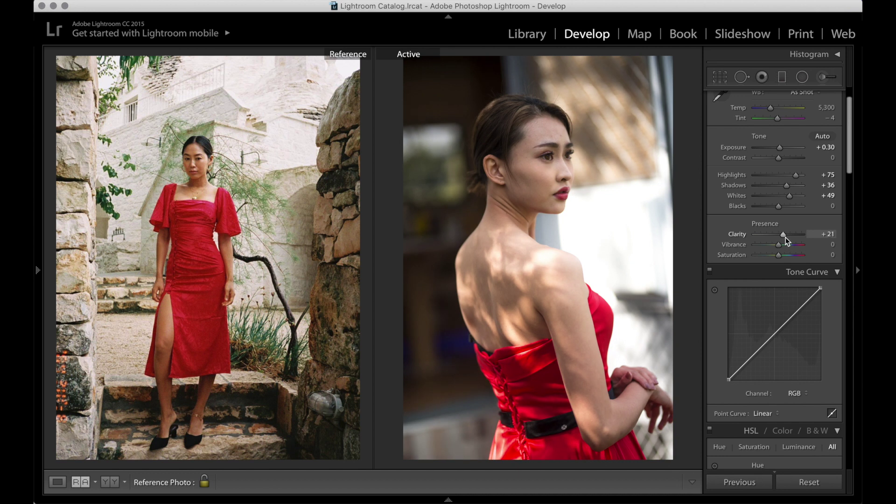
{"action": "scroll", "coordinate": [785, 237], "scroll_direction": "down", "scroll_amount": 1}
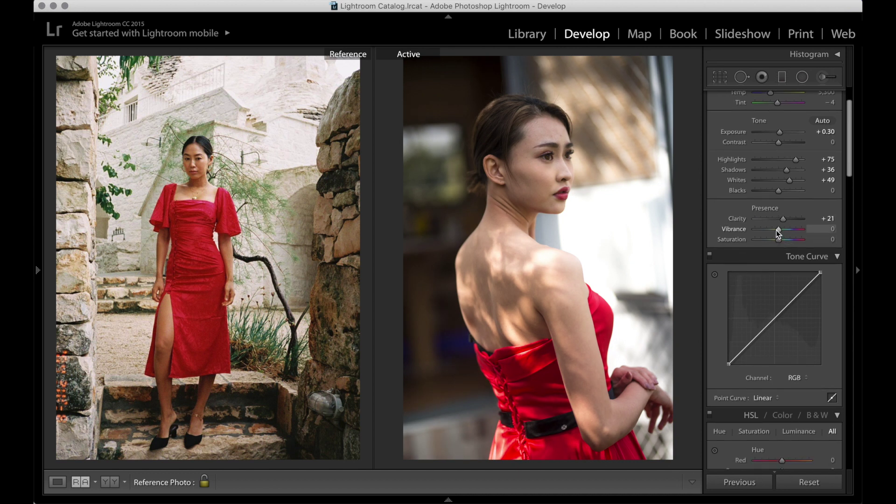
{"action": "left_click_drag", "start_coordinate": [774, 230], "coordinate": [776, 229]}
Add low, centre and upper points to the RGB curve, reposition the centre, and lift the black point
{"action": "left_click_drag", "start_coordinate": [751, 341], "coordinate": [752, 343]}
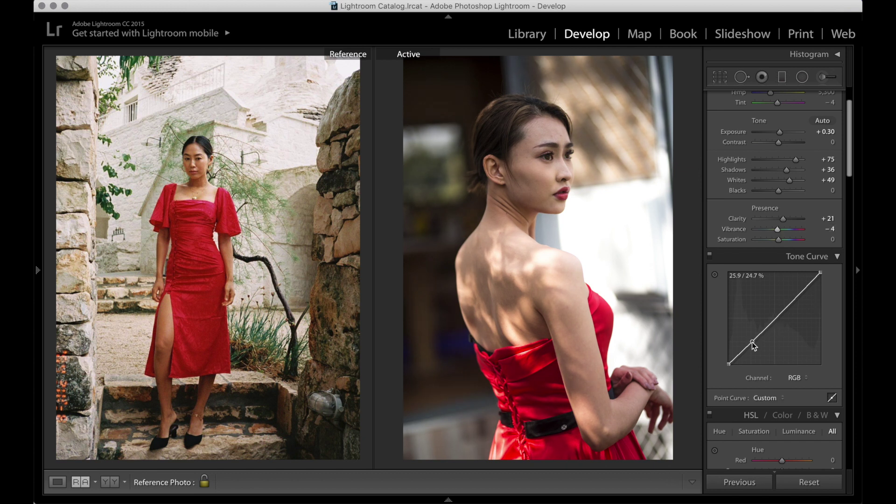
{"action": "left_click", "coordinate": [798, 295]}
{"action": "left_click_drag", "start_coordinate": [776, 319], "coordinate": [777, 324]}
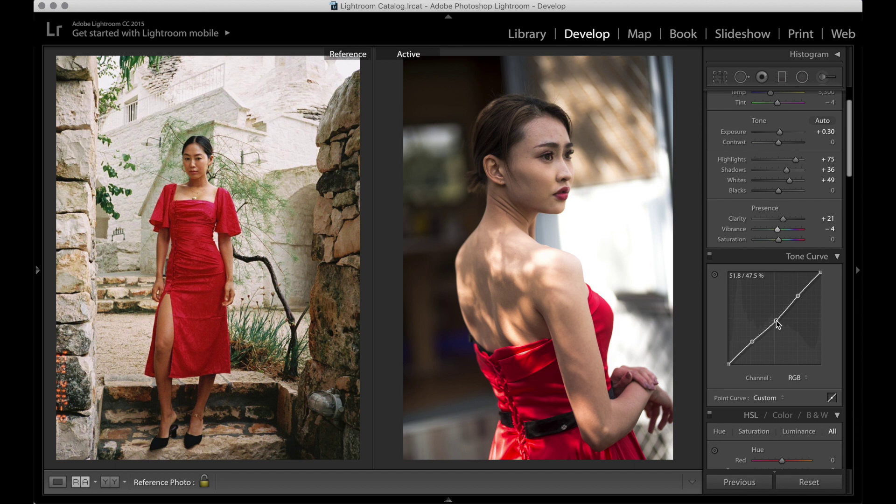
{"action": "left_click_drag", "start_coordinate": [777, 320], "coordinate": [726, 362]}
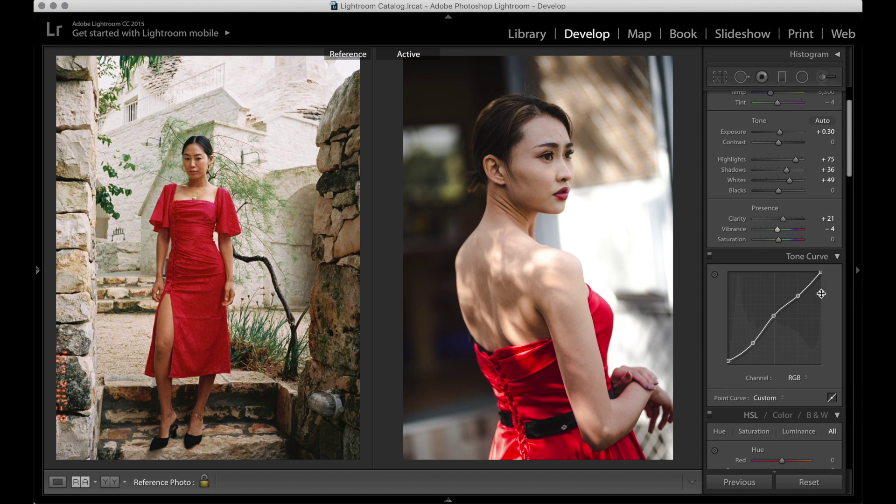
{"action": "left_click_drag", "start_coordinate": [797, 295], "coordinate": [797, 292]}
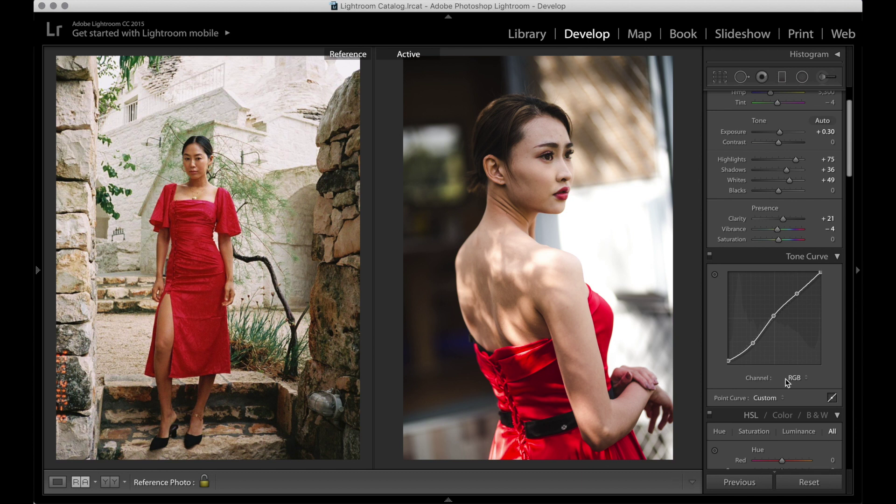
Set HSL hues: Red +13, Orange -9, Yellow -20
{"action": "scroll", "coordinate": [748, 323], "scroll_direction": "down", "scroll_amount": 1}
{"action": "scroll", "coordinate": [749, 323], "scroll_direction": "down", "scroll_amount": 6}
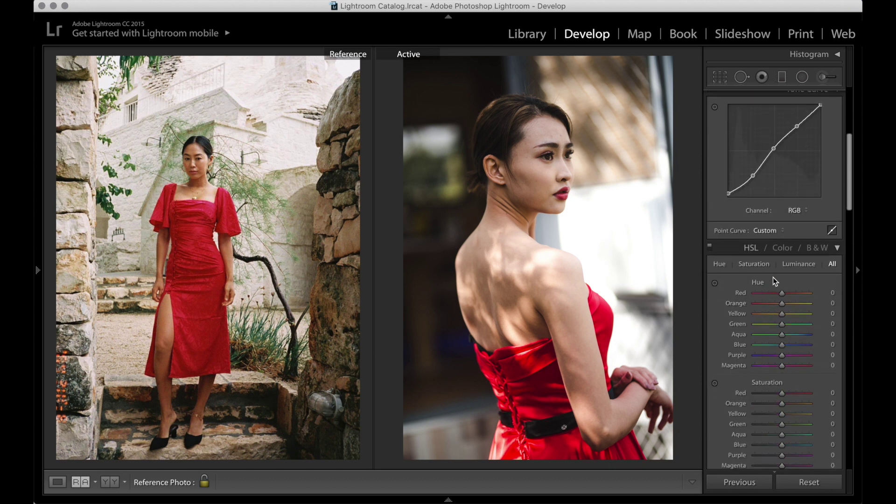
{"action": "mouse_move", "coordinate": [781, 295]}
{"action": "left_mouse_down"}
{"action": "mouse_move", "coordinate": [765, 294]}
{"action": "mouse_move", "coordinate": [787, 298]}
{"action": "left_mouse_up"}
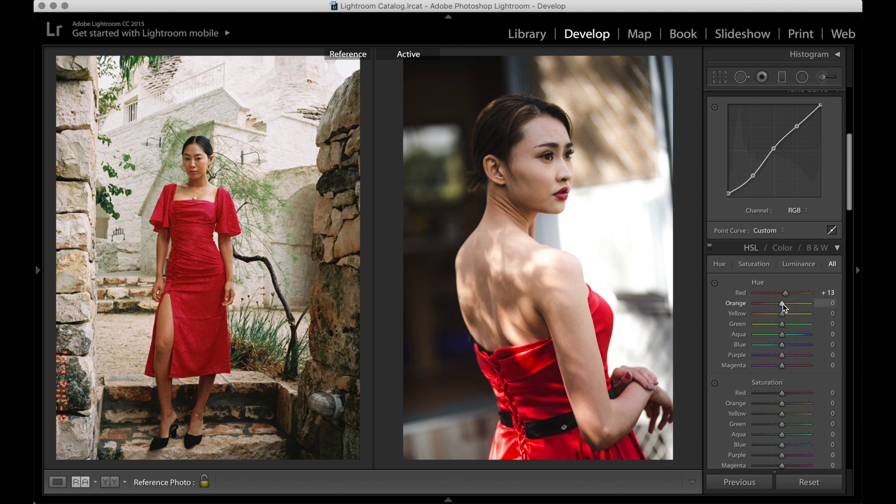
{"action": "left_click_drag", "start_coordinate": [783, 306], "coordinate": [780, 303]}
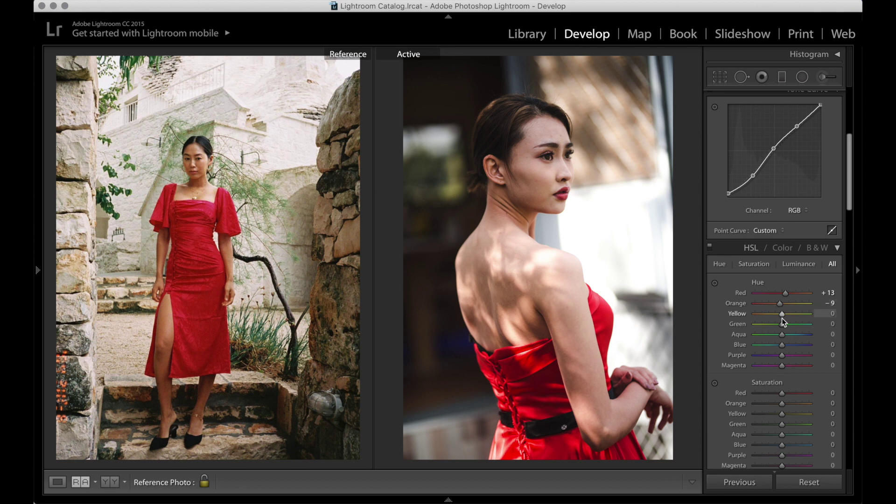
{"action": "left_click_drag", "start_coordinate": [781, 313], "coordinate": [776, 314]}
Desaturate Blue, Aqua and Green fully to -100
{"action": "scroll", "coordinate": [776, 316], "scroll_direction": "down", "scroll_amount": 3}
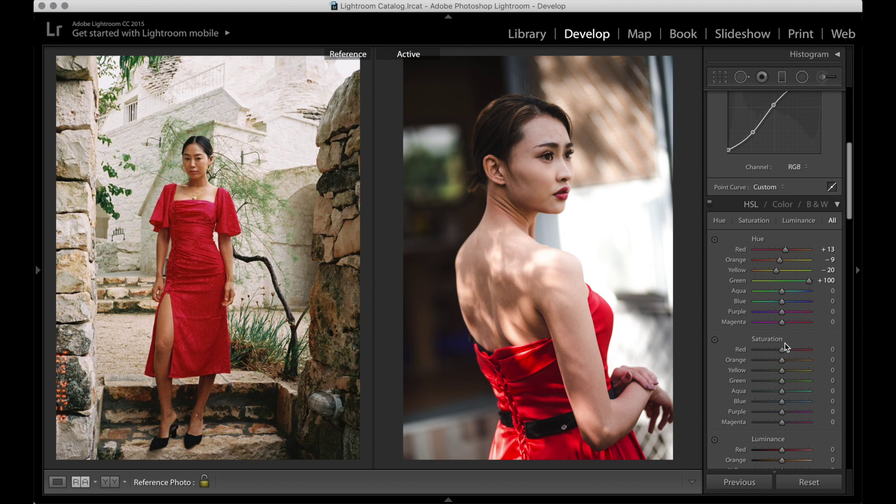
{"action": "scroll", "coordinate": [793, 335], "scroll_direction": "down", "scroll_amount": 3}
{"action": "scroll", "coordinate": [794, 334], "scroll_direction": "down", "scroll_amount": 1}
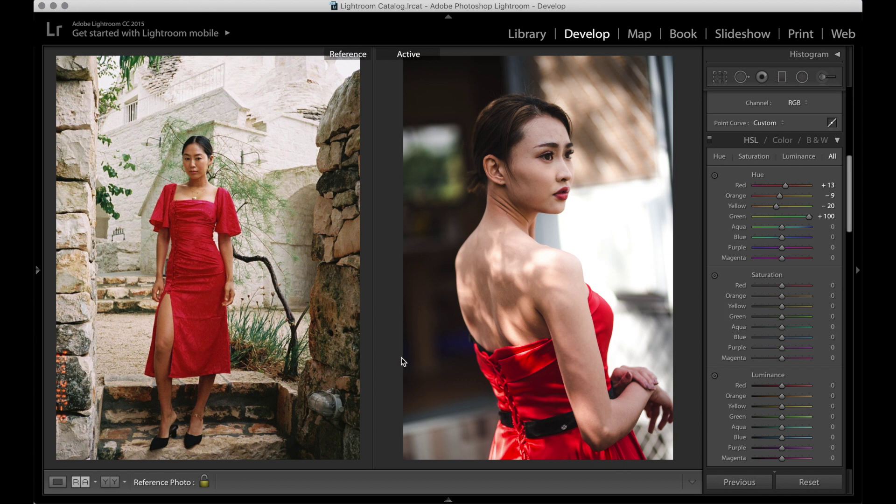
{"action": "left_click_drag", "start_coordinate": [782, 337], "coordinate": [766, 337]}
{"action": "left_click_drag", "start_coordinate": [665, 346], "coordinate": [559, 356]}
{"action": "left_click_drag", "start_coordinate": [765, 329], "coordinate": [675, 326]}
{"action": "left_click_drag", "start_coordinate": [771, 318], "coordinate": [660, 317]}
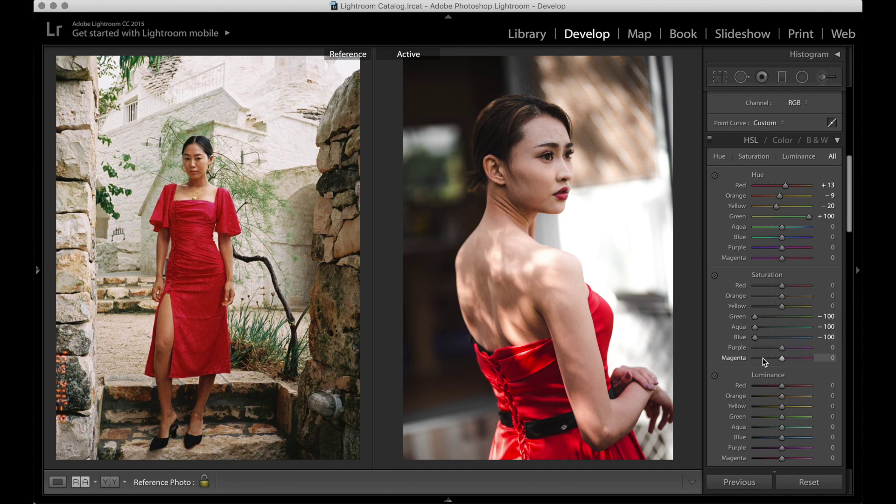
Raise Orange luminance to +32 and lower Yellow luminance to -12
{"action": "scroll", "coordinate": [762, 358], "scroll_direction": "down", "scroll_amount": 5}
{"action": "scroll", "coordinate": [762, 358], "scroll_direction": "down", "scroll_amount": 1}
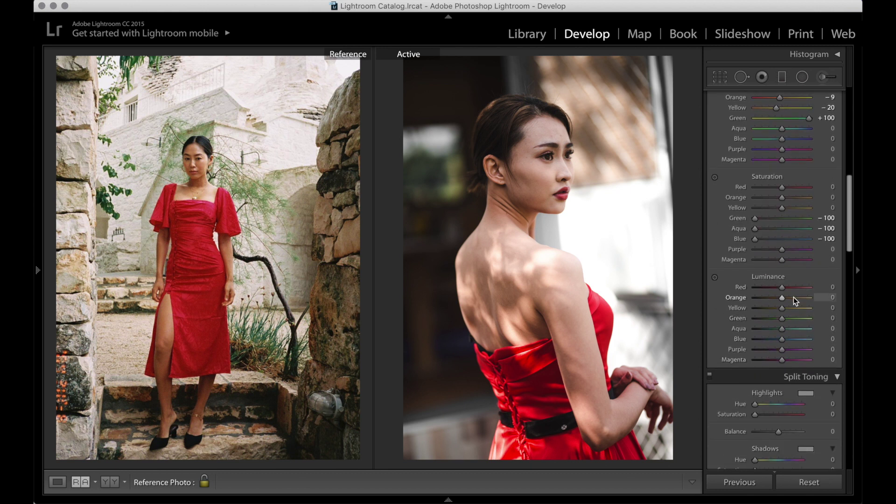
{"action": "left_click_drag", "start_coordinate": [793, 297], "coordinate": [790, 297]}
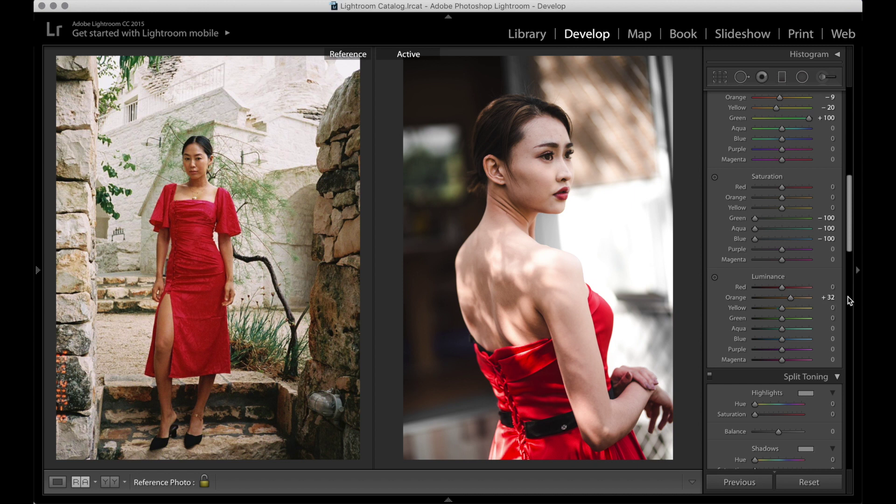
{"action": "left_click_drag", "start_coordinate": [782, 308], "coordinate": [778, 308]}
Tint highlights warm at hue 37, saturation 9, and shadows teal at hue 181, saturation 10
{"action": "scroll", "coordinate": [779, 307], "scroll_direction": "down", "scroll_amount": 5}
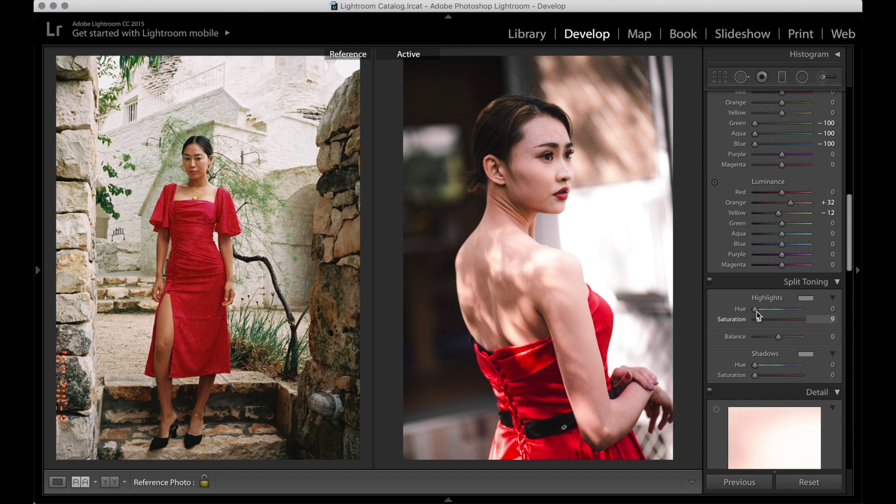
{"action": "left_click_drag", "start_coordinate": [754, 309], "coordinate": [759, 310]}
{"action": "key", "text": "alt"}
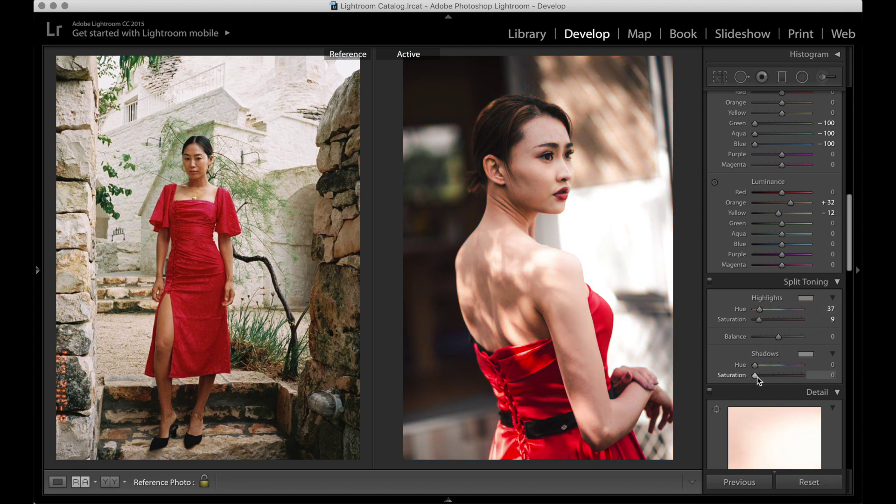
{"action": "left_click_drag", "start_coordinate": [760, 375], "coordinate": [777, 366]}
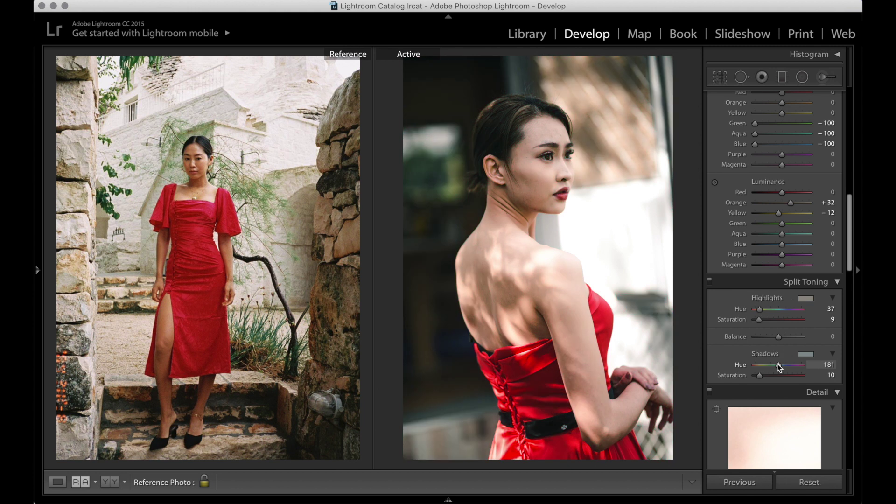
In Camera Calibration, set Green Primary Hue to -16 and Blue Primary Hue to +19
{"action": "scroll", "coordinate": [778, 367], "scroll_direction": "down", "scroll_amount": 6}
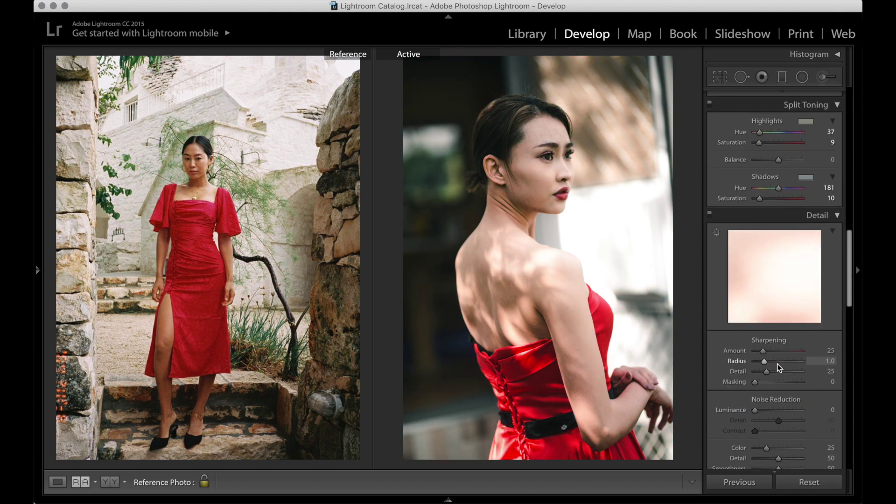
{"action": "scroll", "coordinate": [777, 363], "scroll_direction": "down", "scroll_amount": 15}
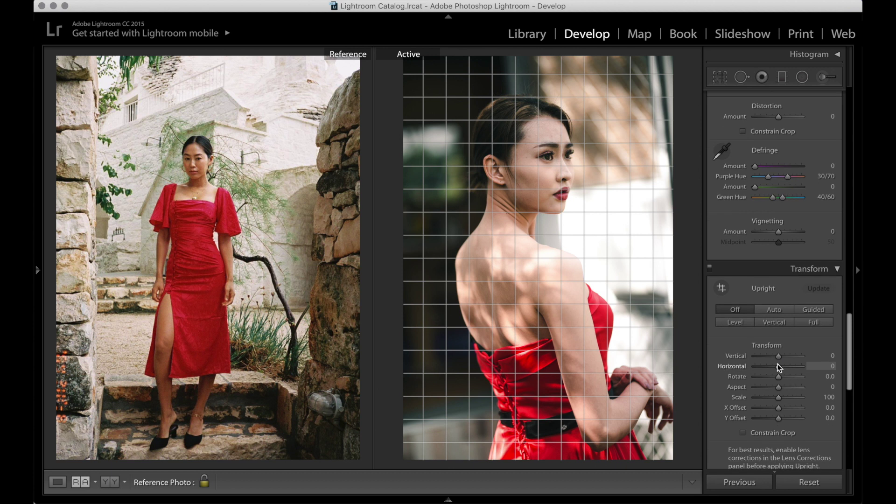
{"action": "scroll", "coordinate": [777, 363], "scroll_direction": "down", "scroll_amount": 1}
{"action": "scroll", "coordinate": [777, 363], "scroll_direction": "down", "scroll_amount": 10}
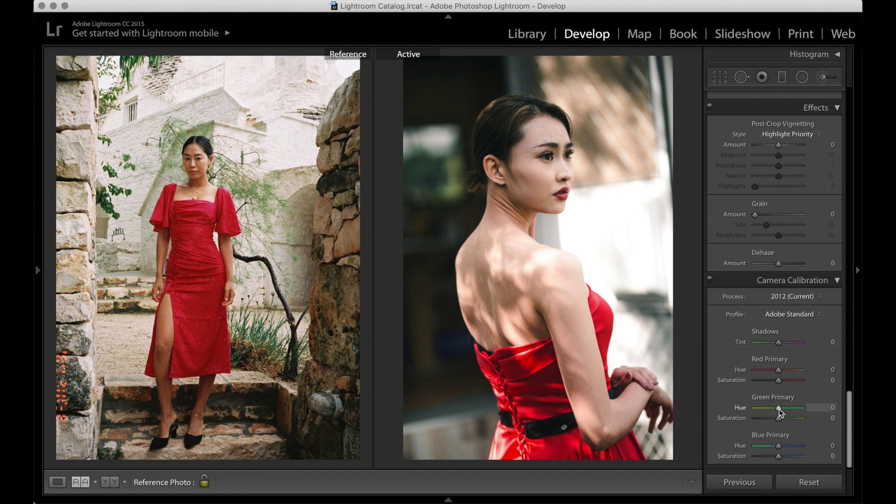
{"action": "left_click_drag", "start_coordinate": [780, 410], "coordinate": [774, 410]}
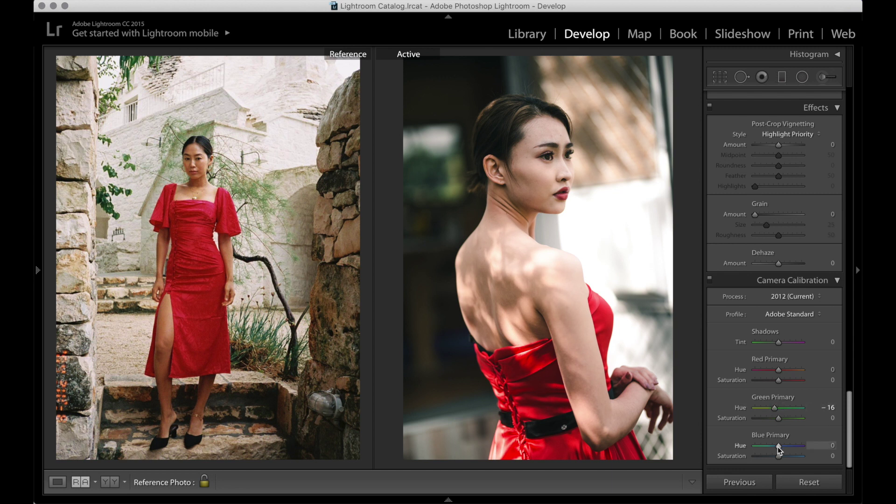
{"action": "left_click_drag", "start_coordinate": [779, 446], "coordinate": [783, 444]}
{"action": "scroll", "coordinate": [839, 291], "scroll_direction": "up", "scroll_amount": 10}
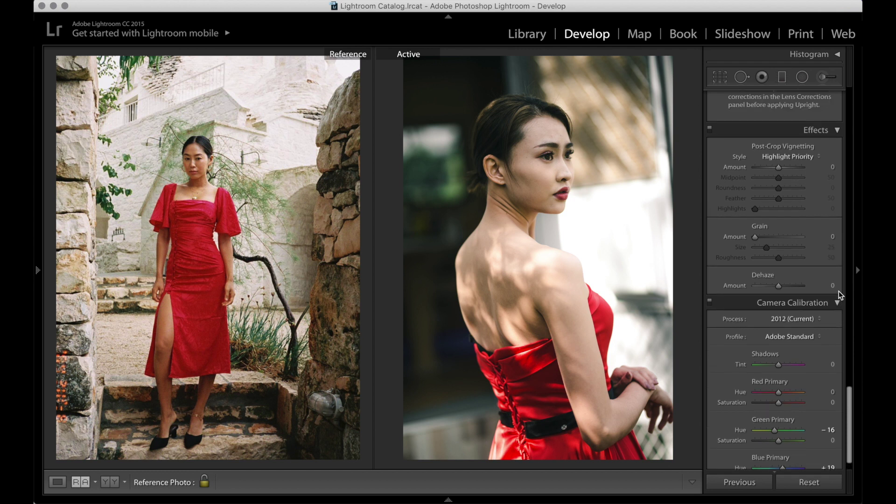
{"action": "scroll", "coordinate": [839, 294], "scroll_direction": "up", "scroll_amount": 10}
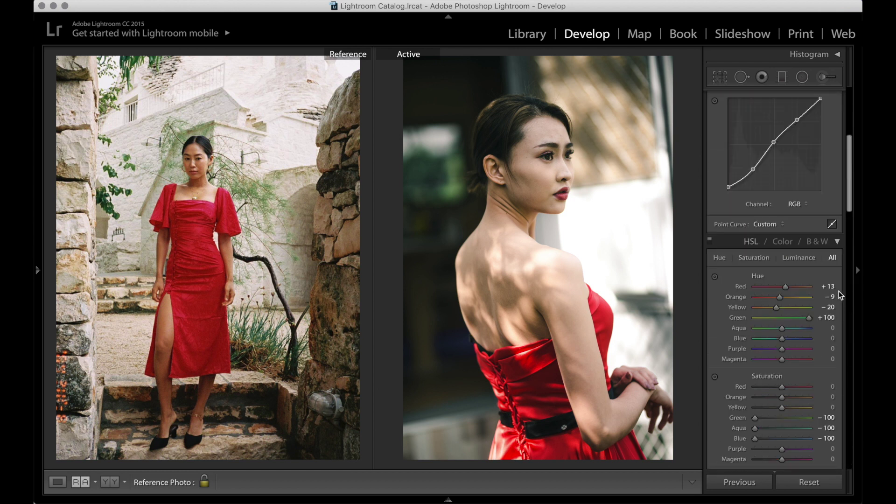
In the Effects panel, set Grain Amount 35, Size 53 and Roughness 63
{"action": "scroll", "coordinate": [838, 294], "scroll_direction": "down", "scroll_amount": 8}
{"action": "scroll", "coordinate": [838, 292], "scroll_direction": "down", "scroll_amount": 10}
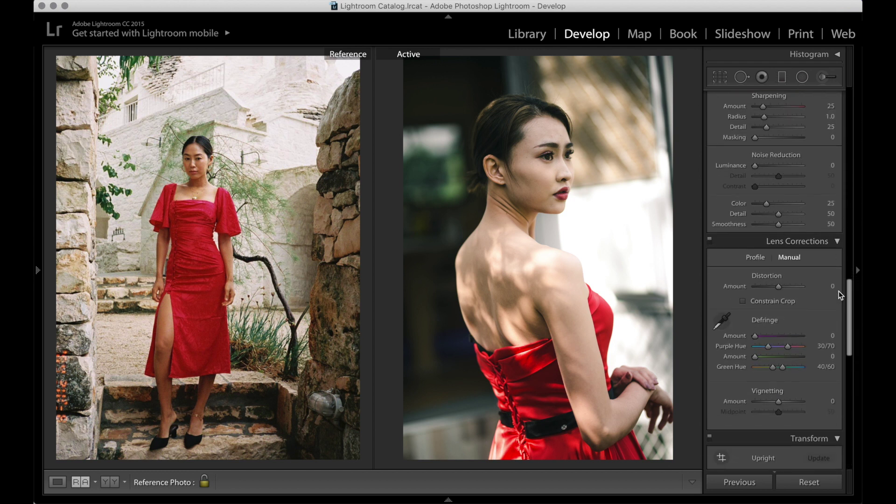
{"action": "scroll", "coordinate": [838, 291], "scroll_direction": "down", "scroll_amount": 5}
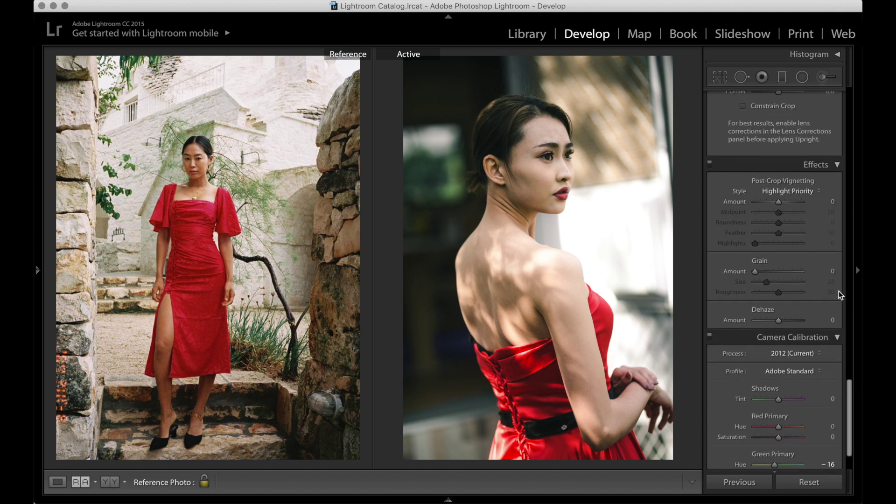
{"action": "left_click", "coordinate": [764, 271]}
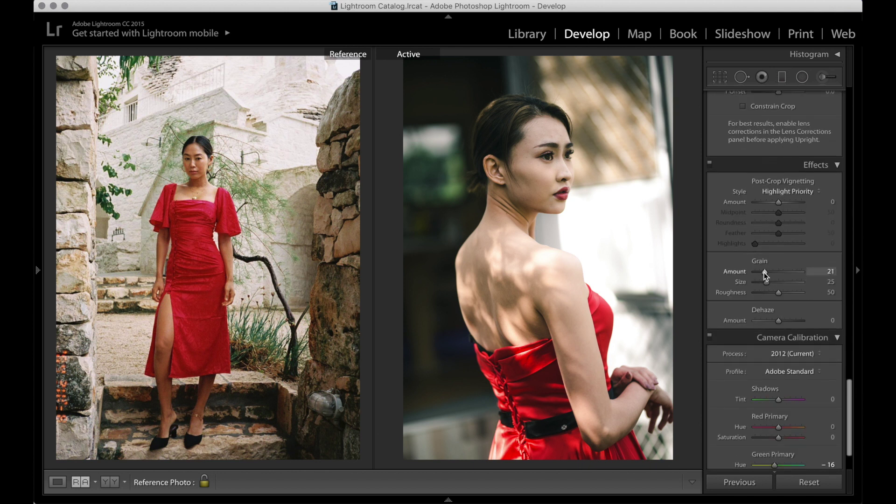
{"action": "left_click", "coordinate": [771, 272]}
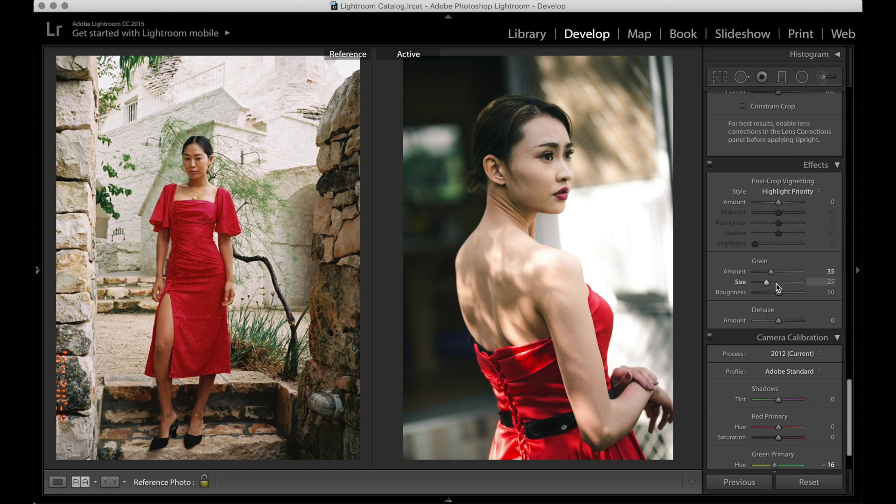
{"action": "left_click", "coordinate": [775, 283]}
{"action": "left_click", "coordinate": [779, 282]}
{"action": "left_click", "coordinate": [784, 295]}
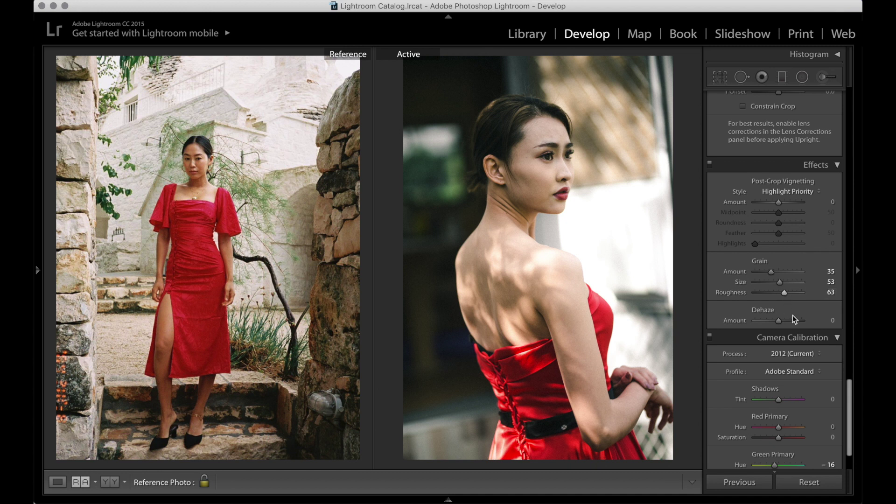